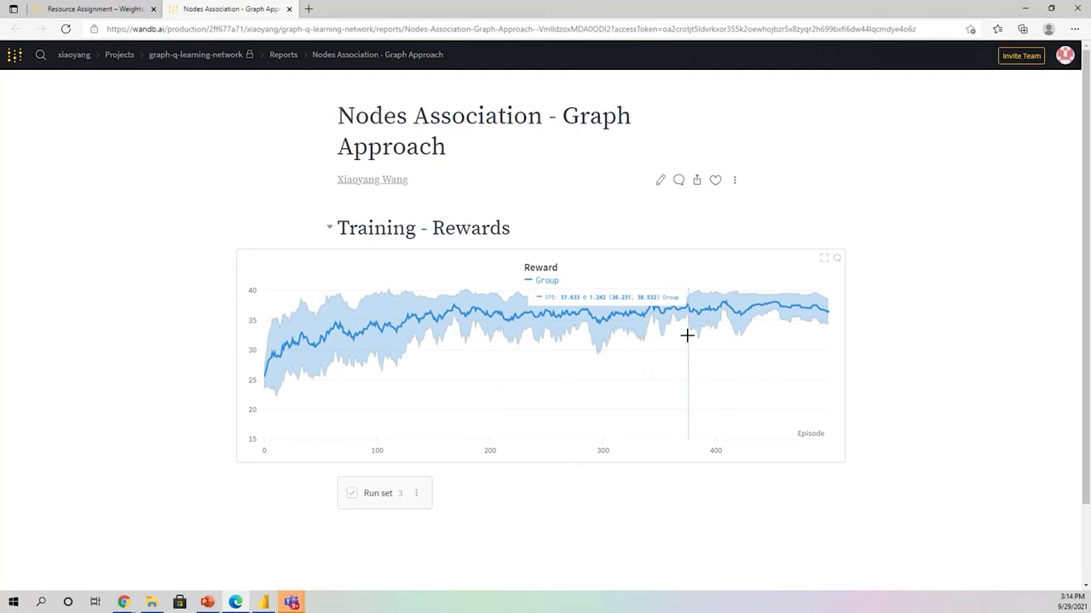
Switch to Power BI Desktop and show the Graph - nodes 1 map of Tier 1–3 nodes
click(264, 602)
click(469, 568)
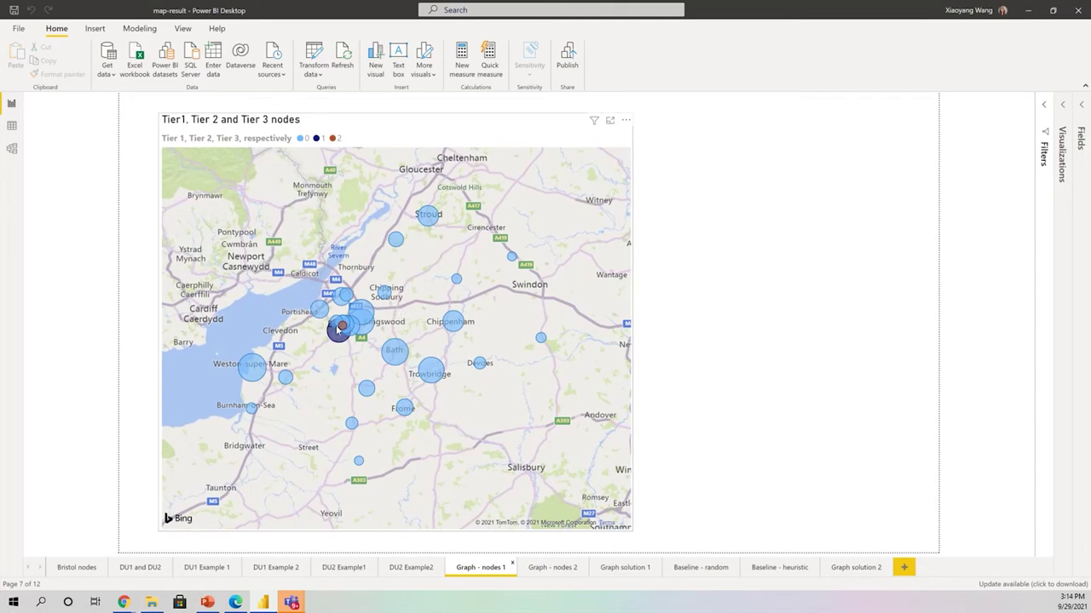
scroll(375, 327, up, 4)
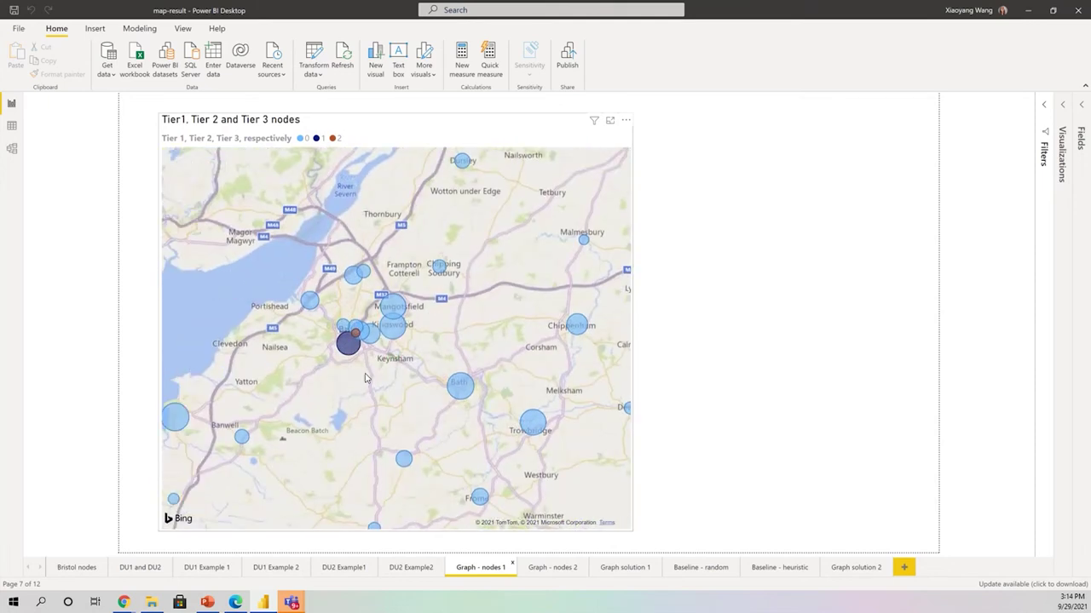
mouse_move(357, 347)
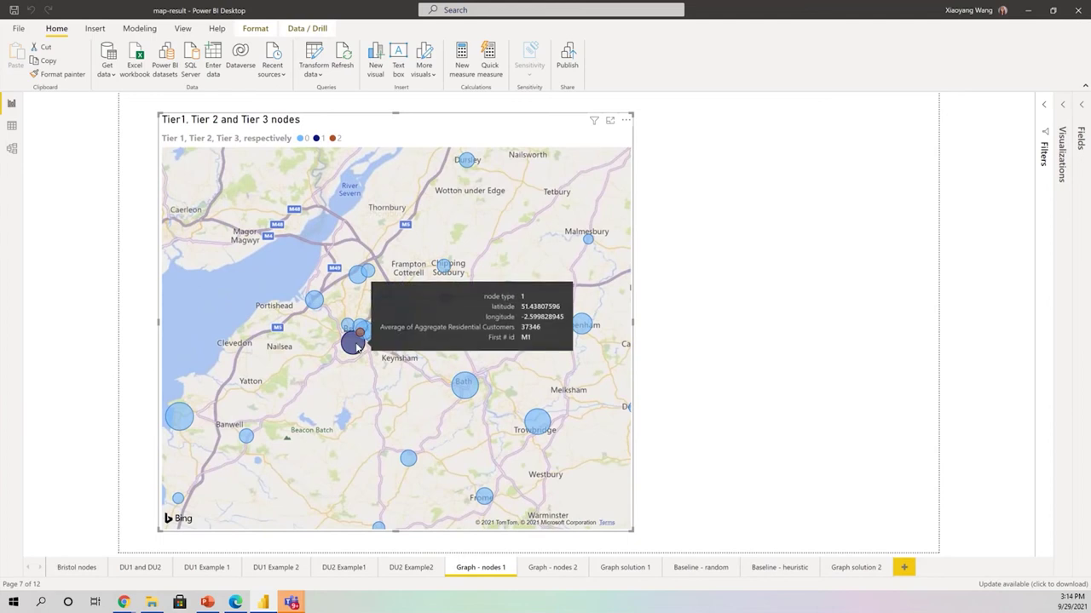
scroll(357, 345, up, 2)
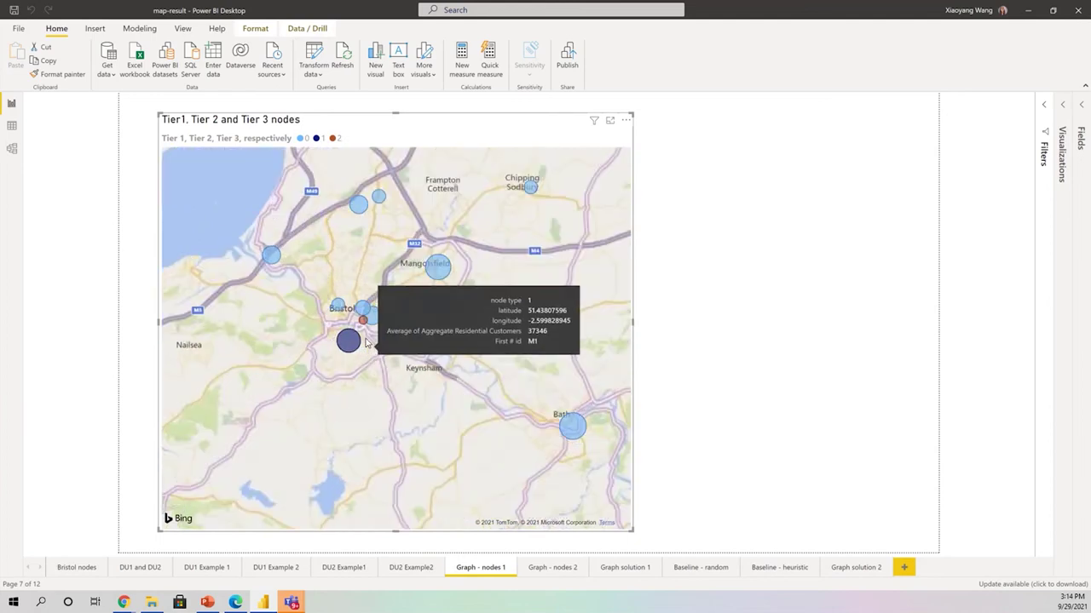
click(364, 321)
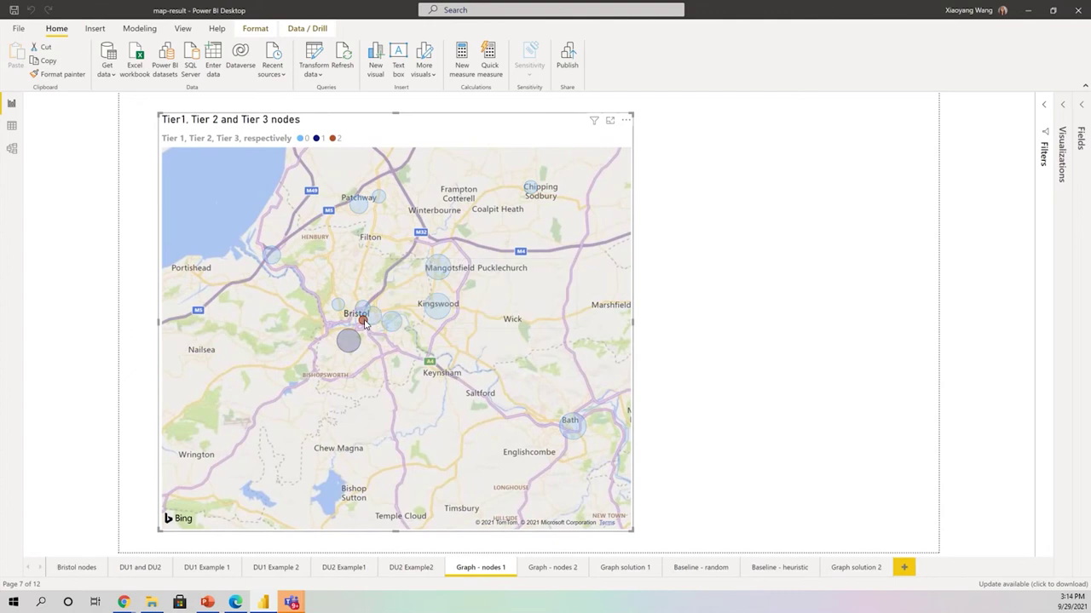
click(348, 343)
click(363, 322)
click(347, 343)
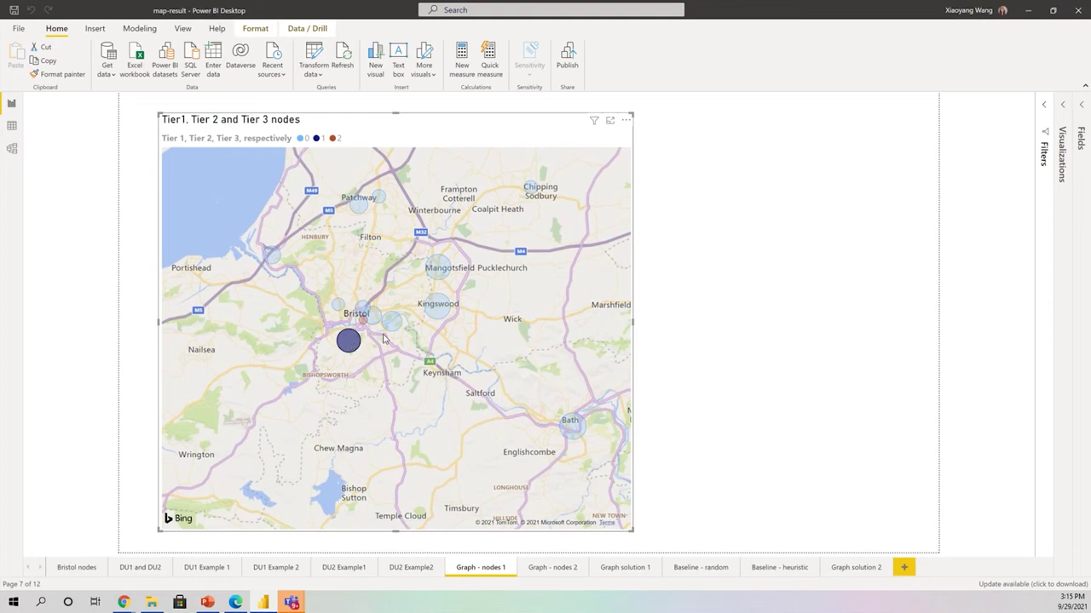
scroll(430, 334, down, 3)
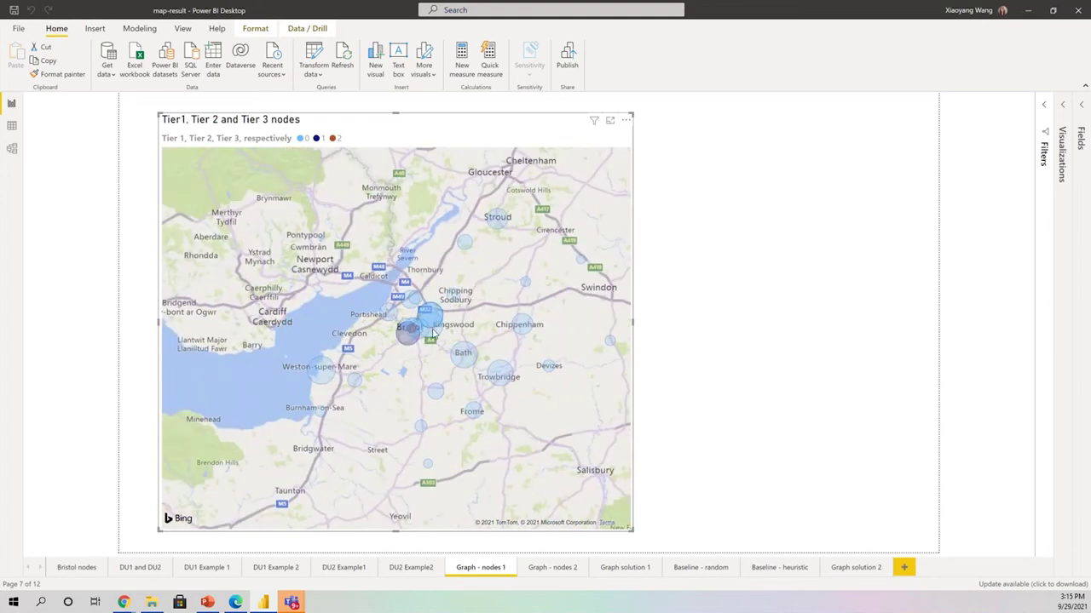
scroll(463, 330, down, 3)
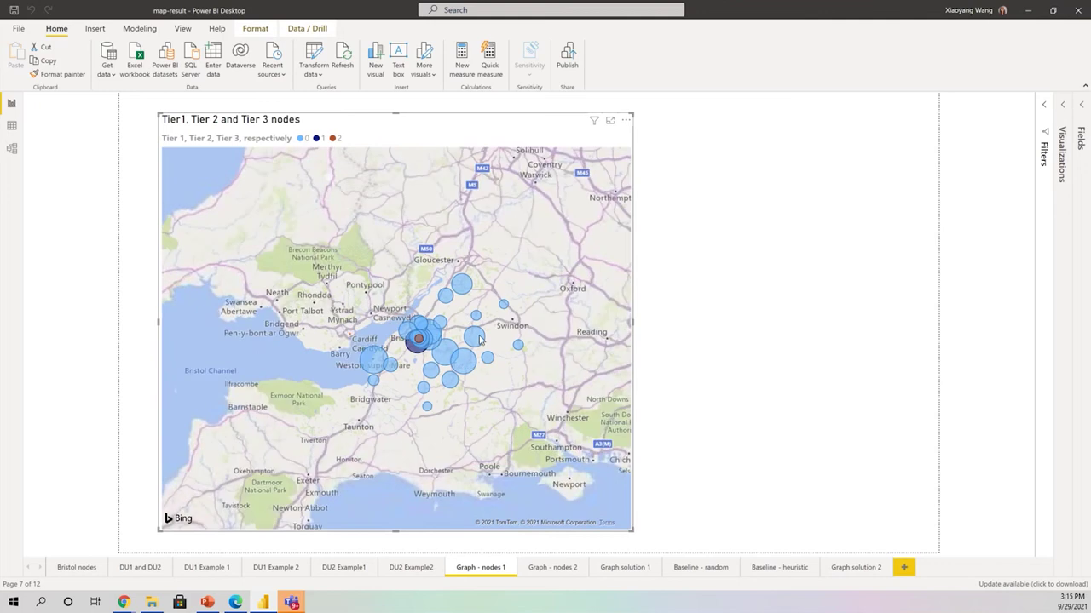
scroll(461, 330, up, 2)
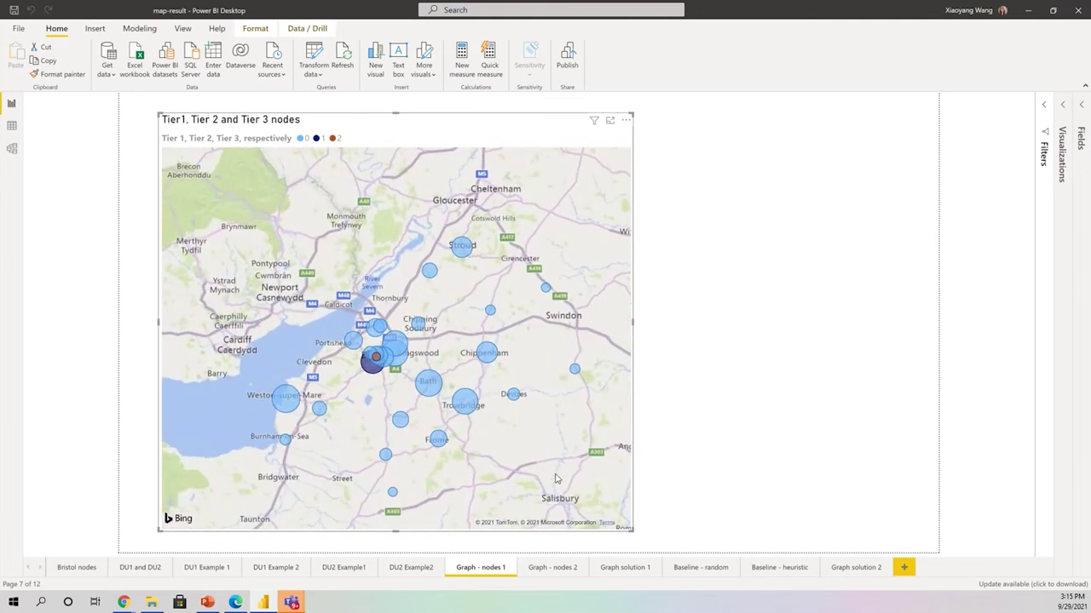
On the Graph - nodes 2 map, zoom and pan to centre Bristol's 256.28K bubble
click(543, 568)
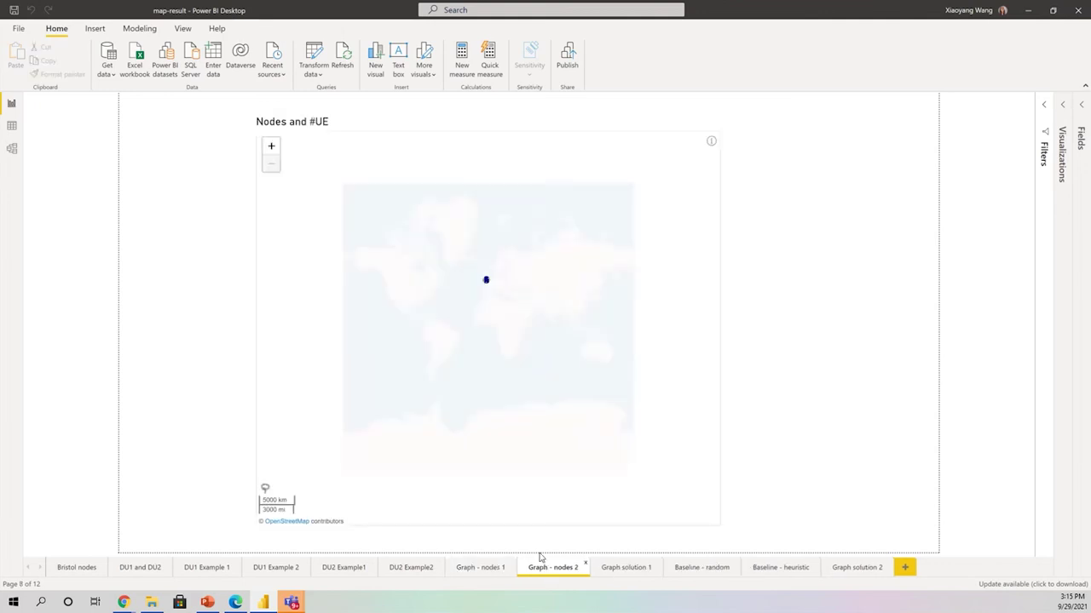
scroll(478, 370, up, 4)
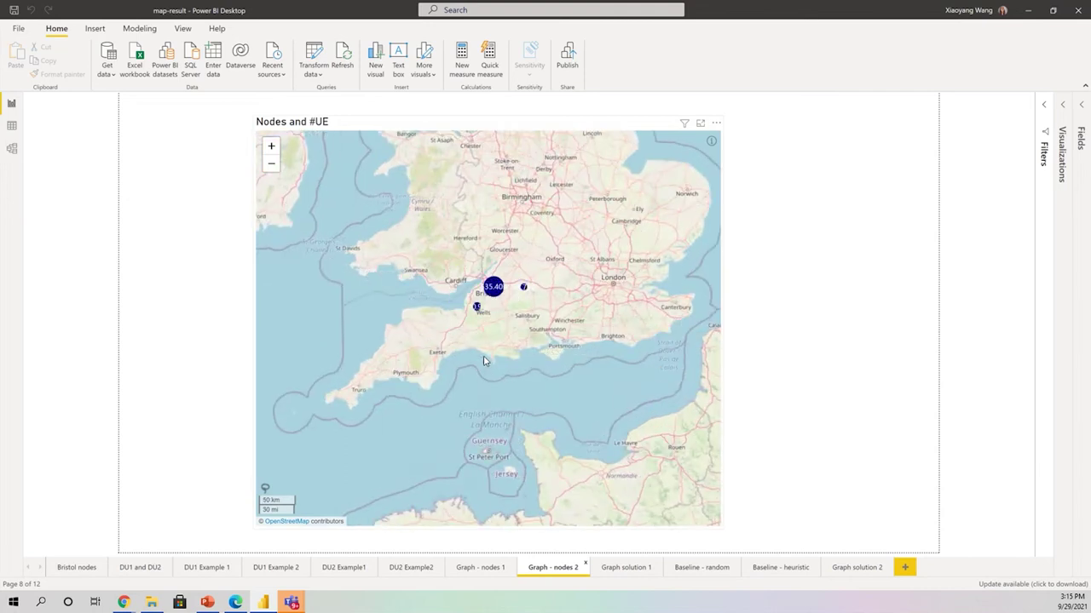
drag(519, 439, 525, 502)
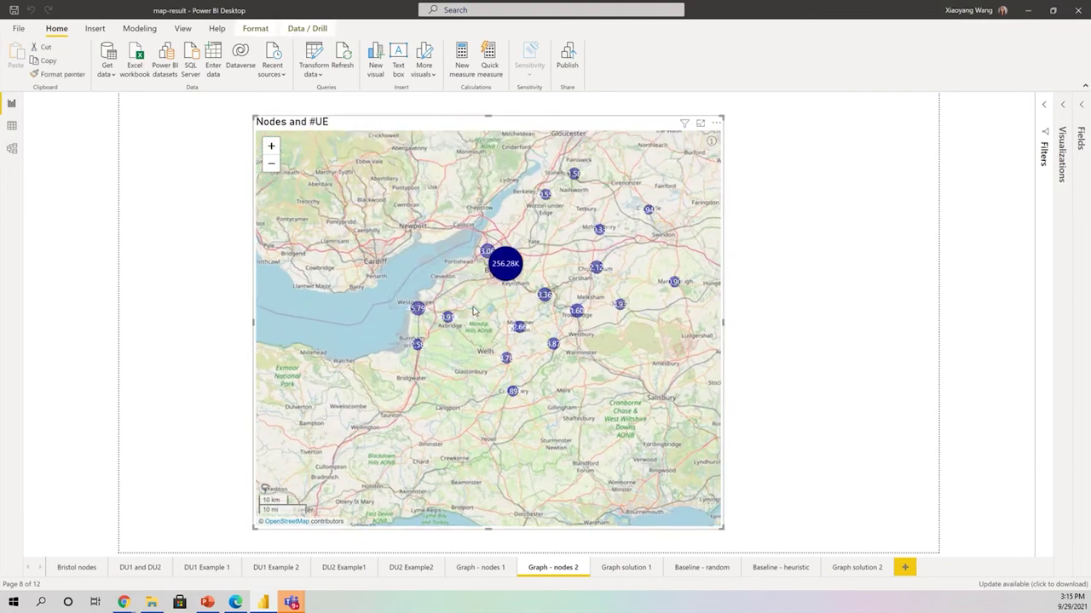
drag(534, 254, 486, 305)
Adjust the map zoom, then move to the Graph solution 1 Graph Q Learning results page
scroll(486, 307, up, 1)
scroll(486, 311, down, 2)
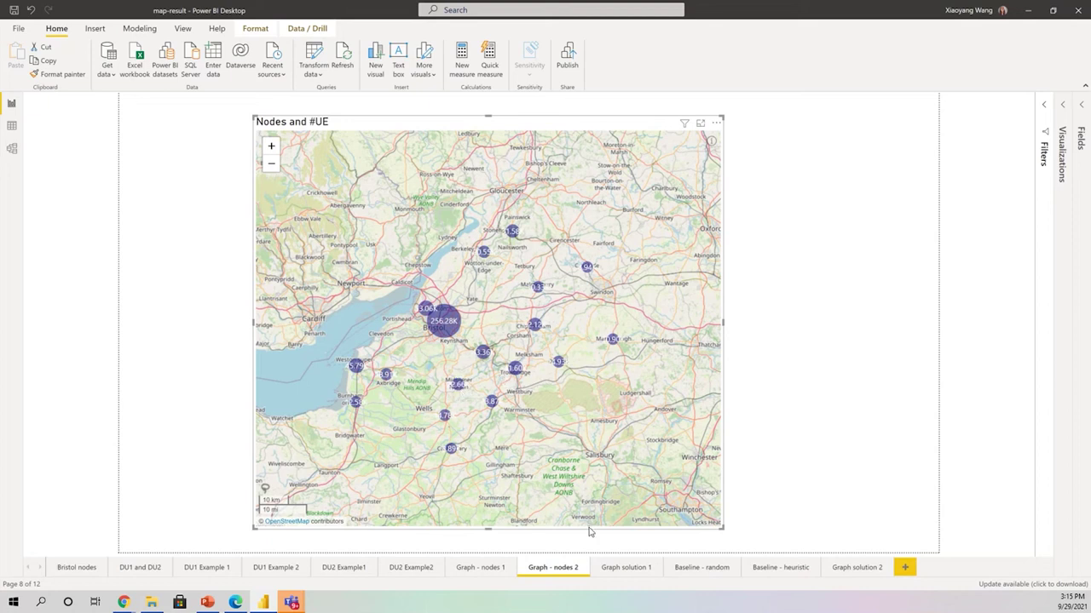
click(620, 568)
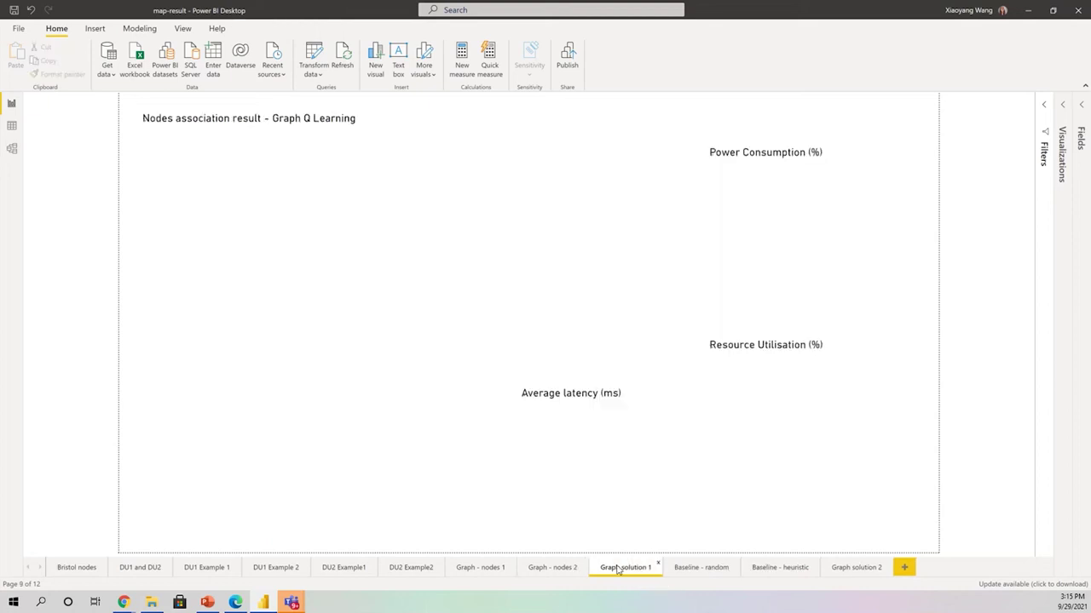
Back on Graph solution 1, inspect the Average latency and Power Consumption charts
click(545, 569)
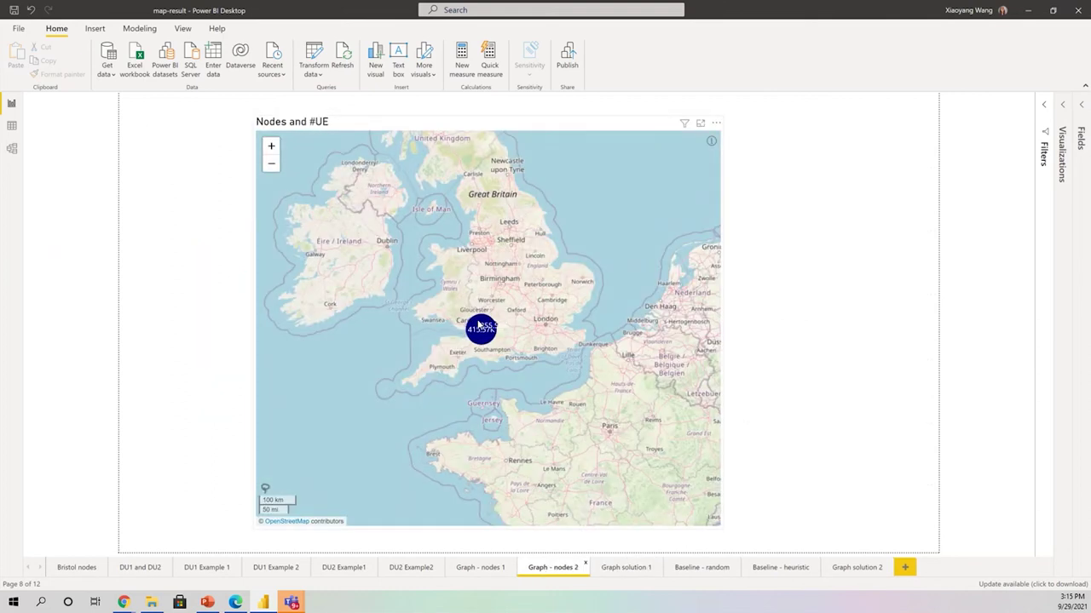
click(619, 568)
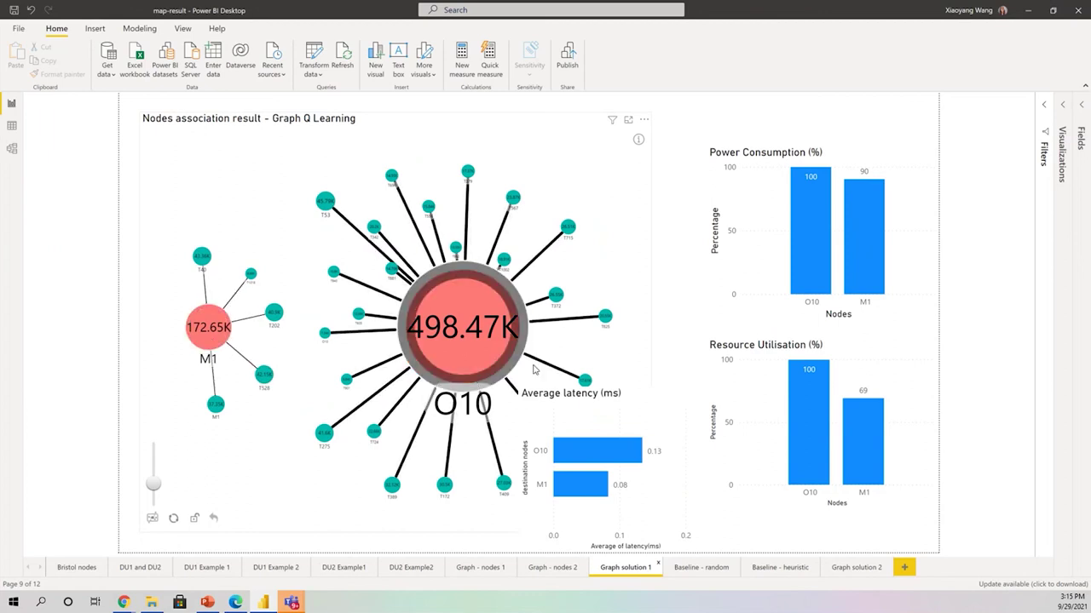
click(617, 423)
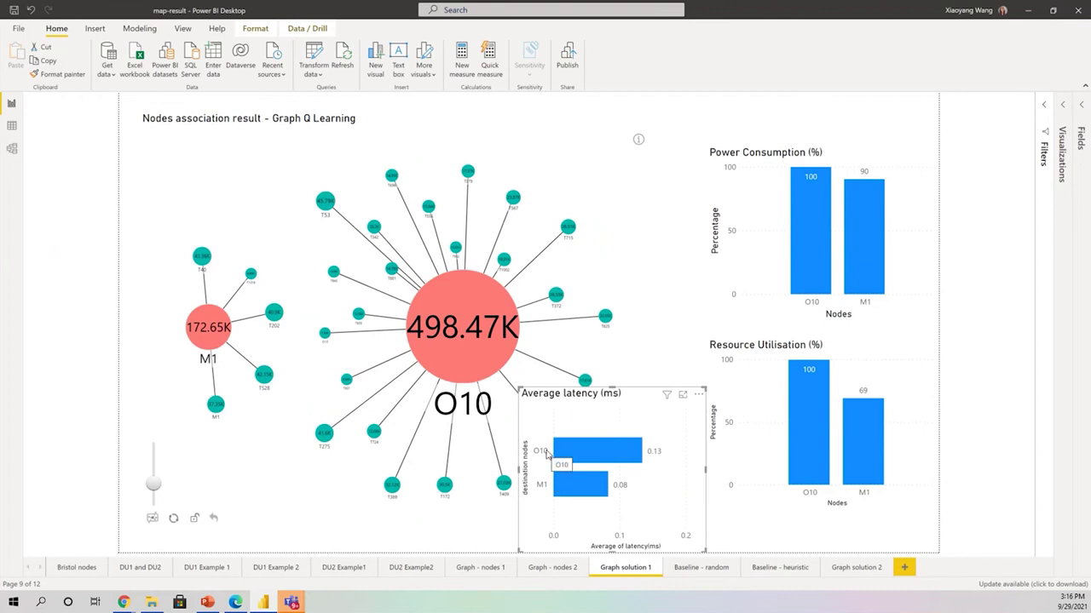
click(838, 152)
mouse_move(821, 207)
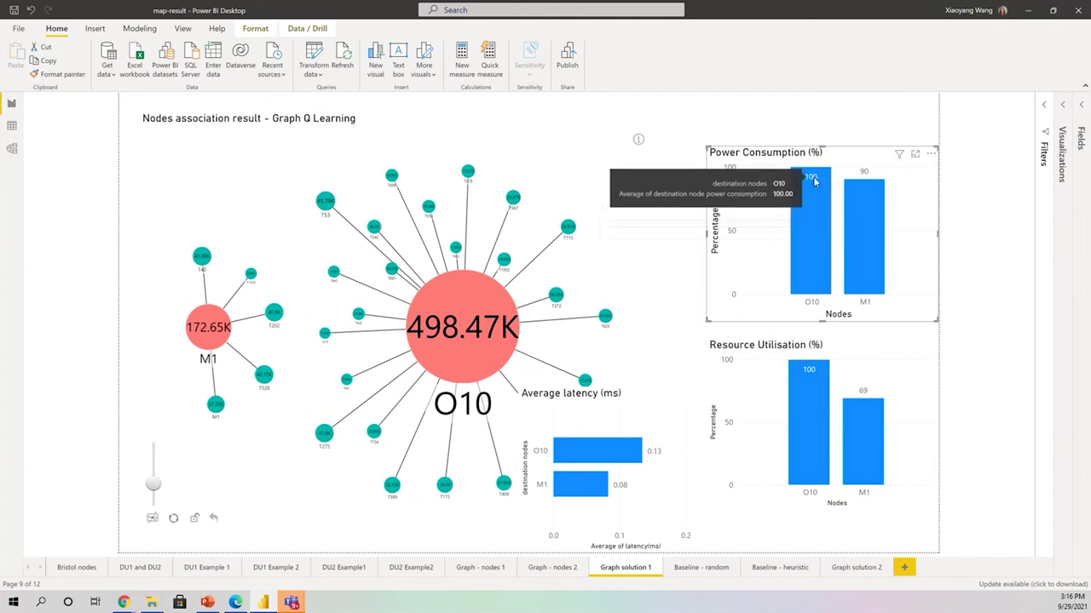
mouse_move(858, 194)
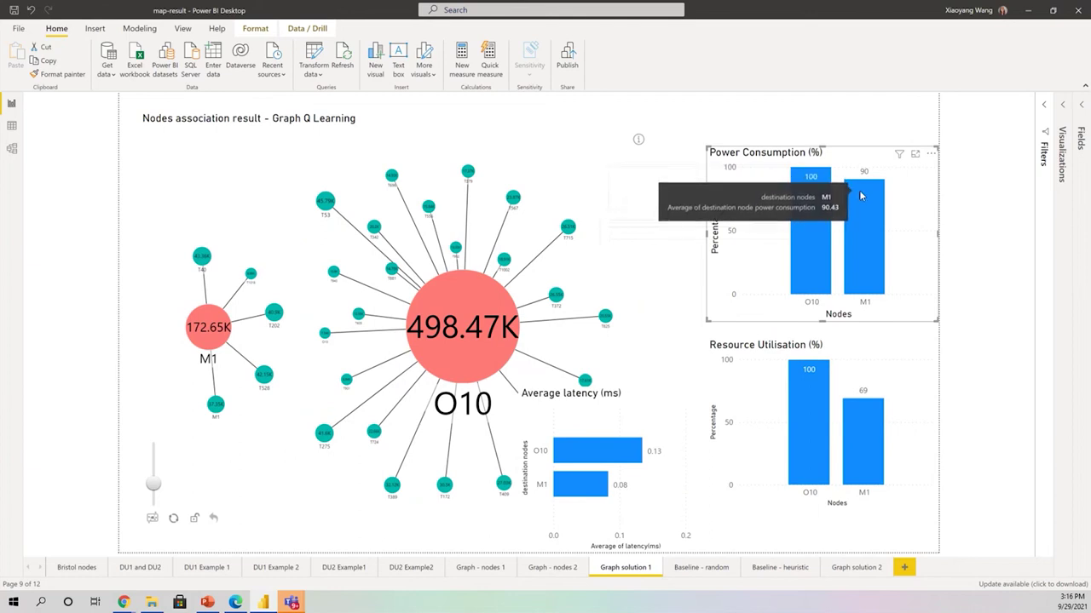
Cross-filter the Graph Q Learning visuals to M1, O10, then M1, and open Baseline - random
click(860, 196)
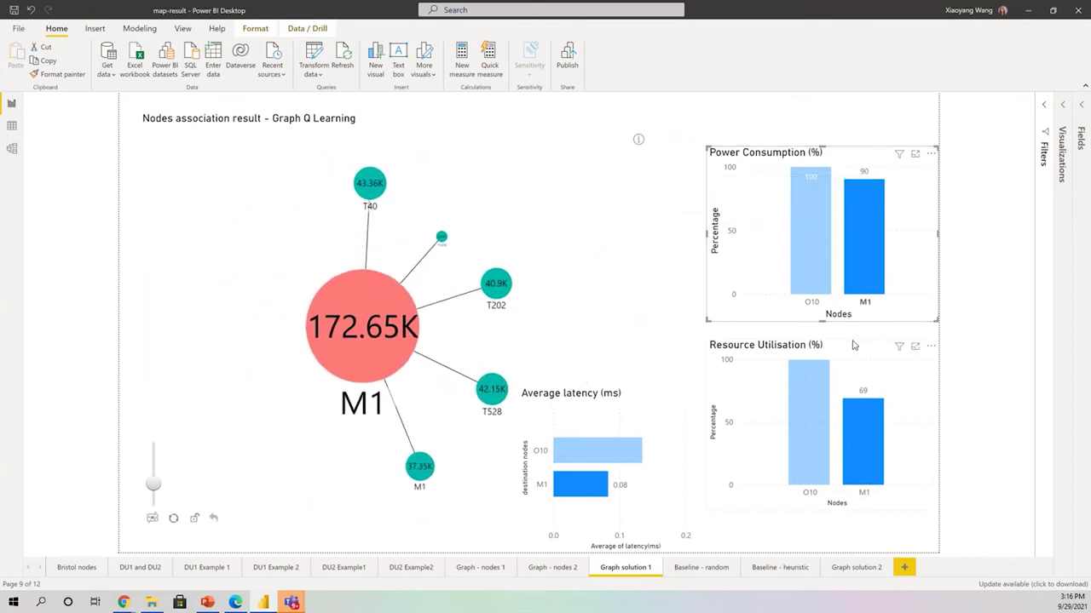
click(806, 392)
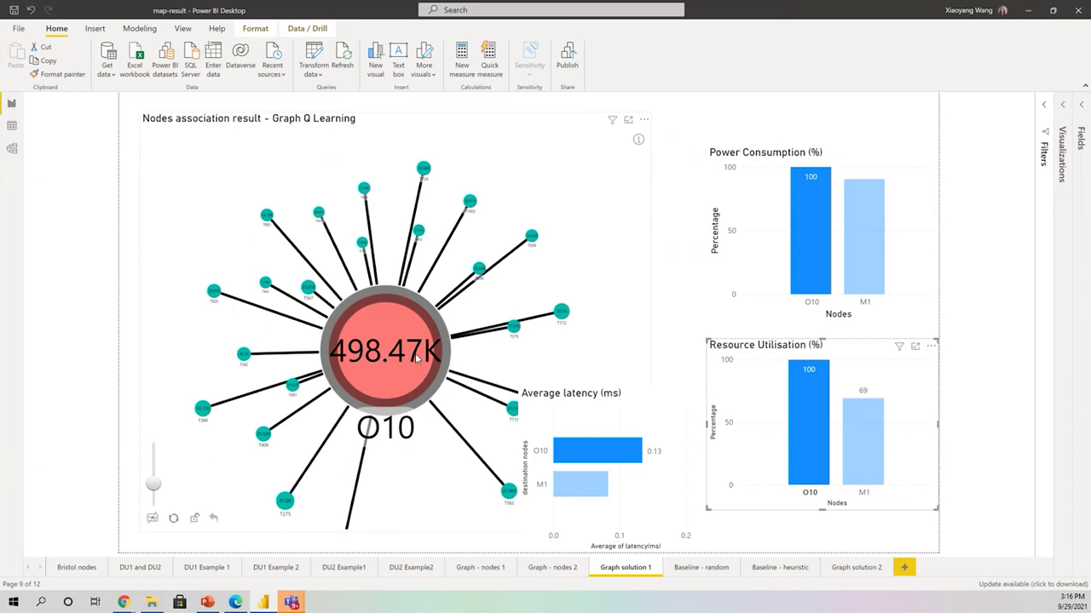
click(859, 426)
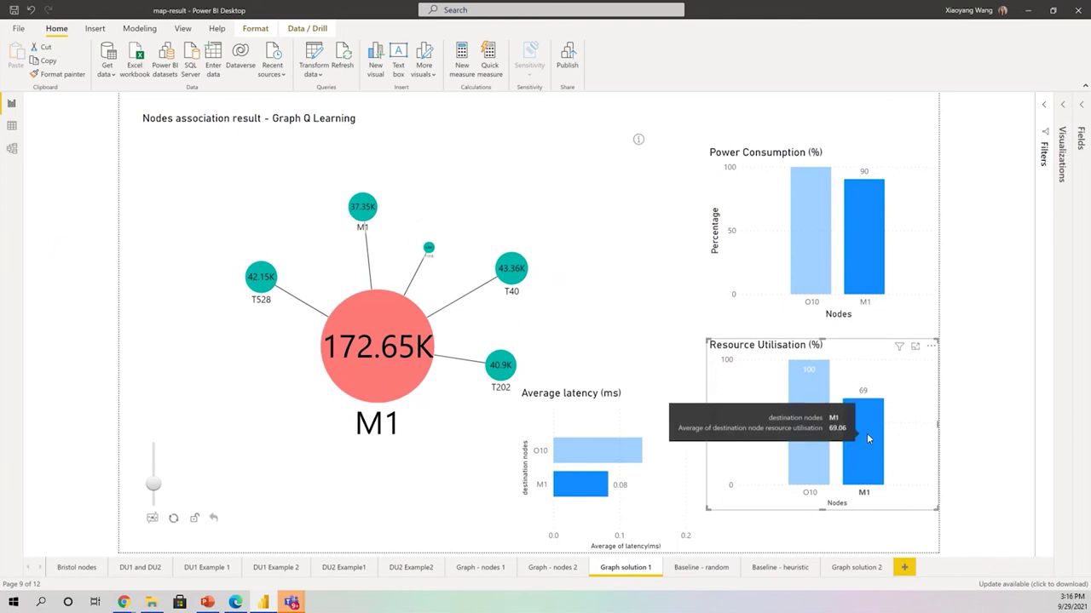
click(697, 571)
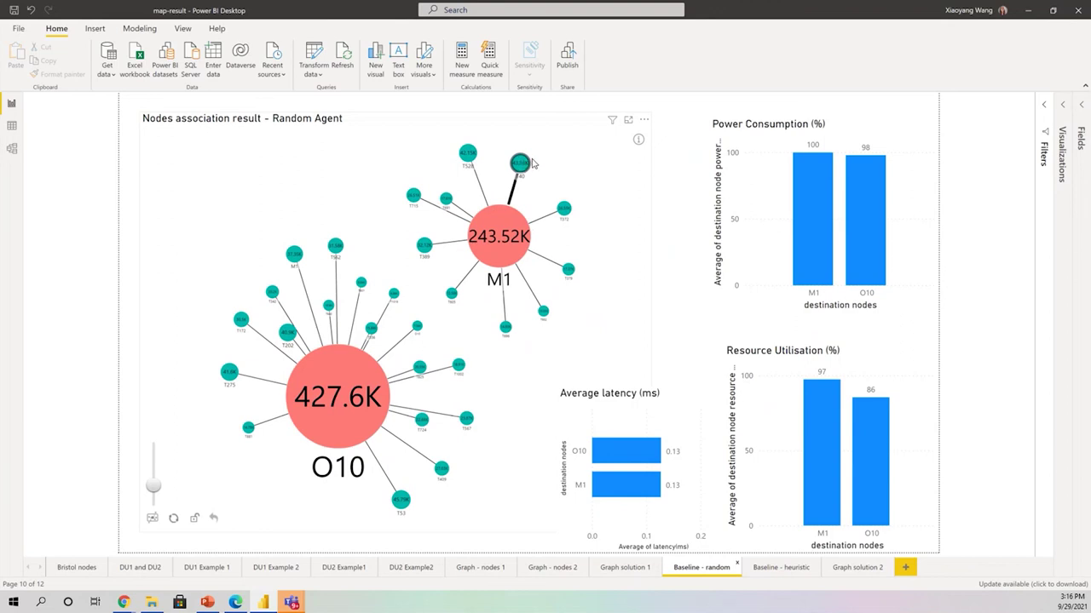
Read the Random Agent latency and Power Consumption values, briefly checking Graph solution 1
click(617, 417)
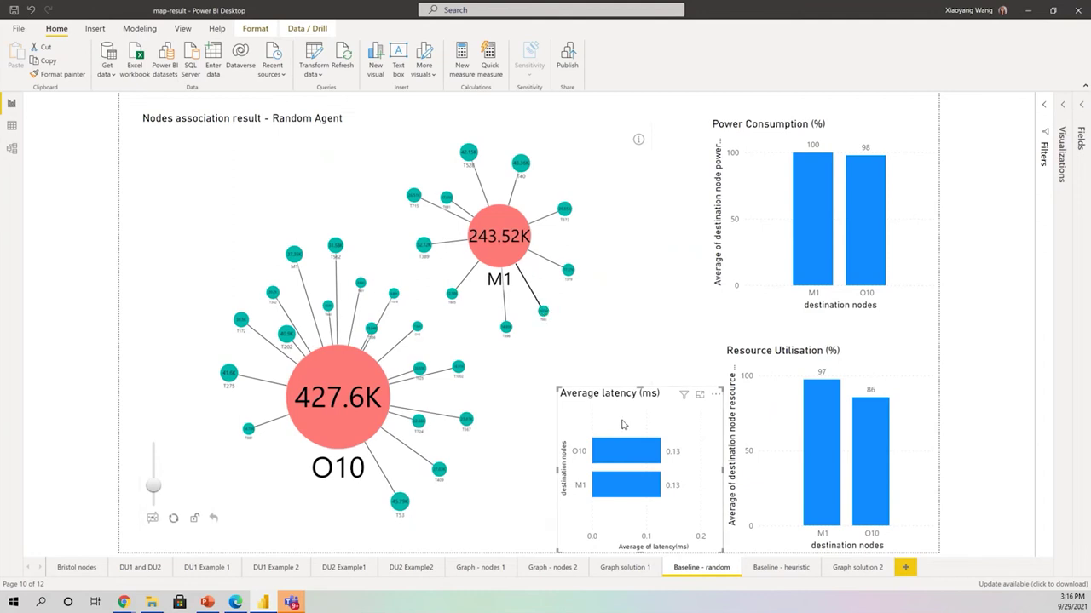
click(625, 567)
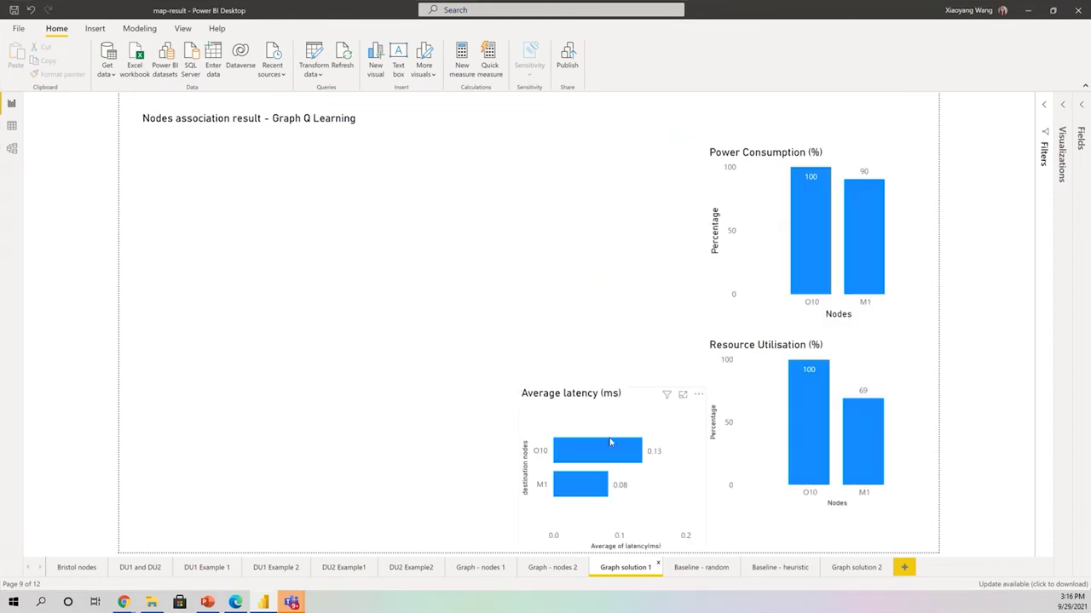
click(697, 568)
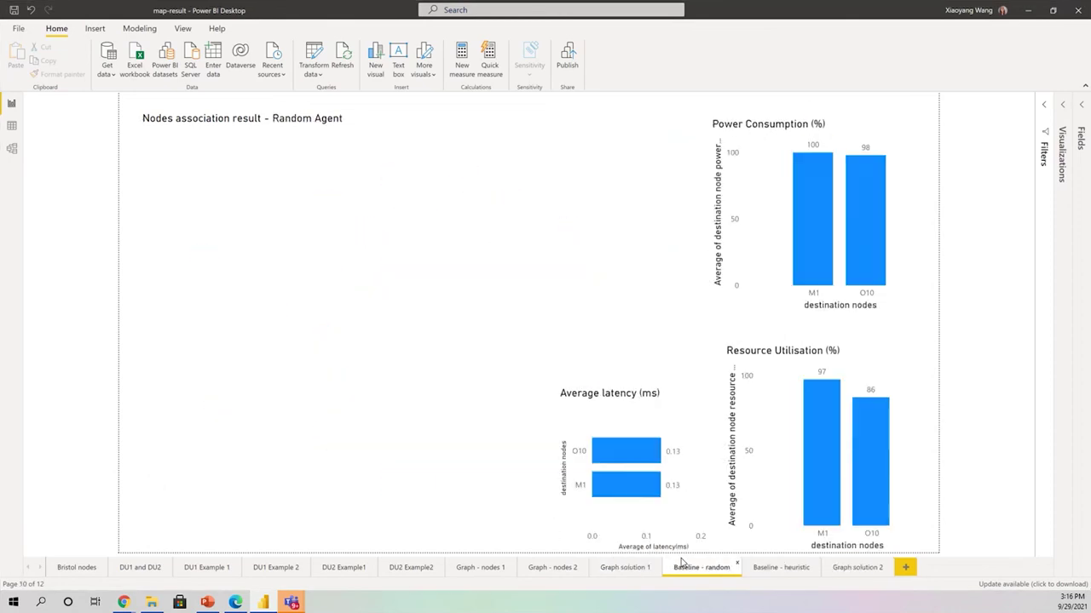
click(840, 134)
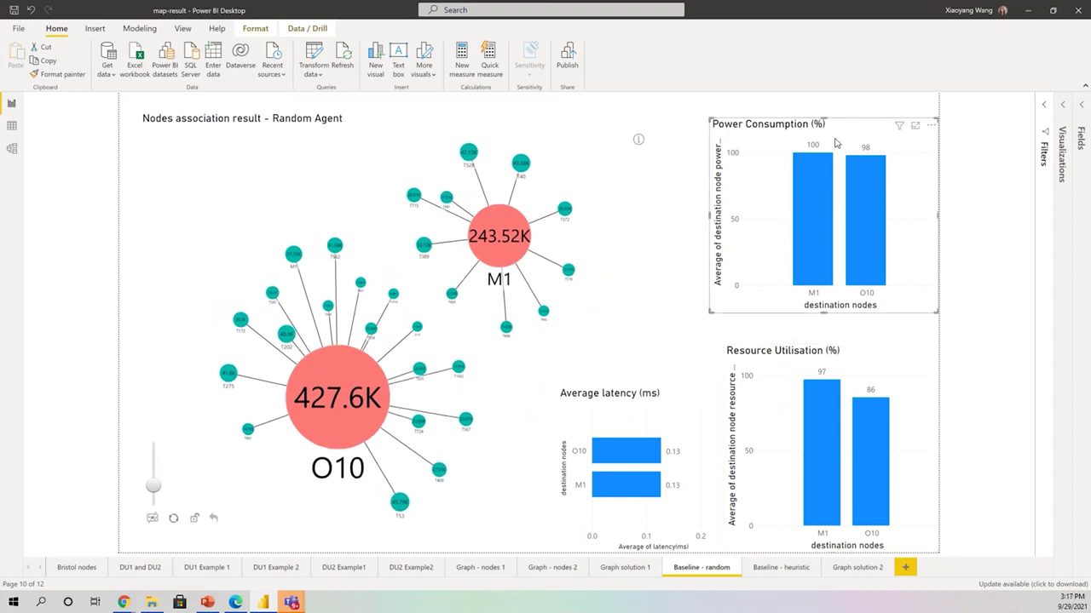
mouse_move(814, 184)
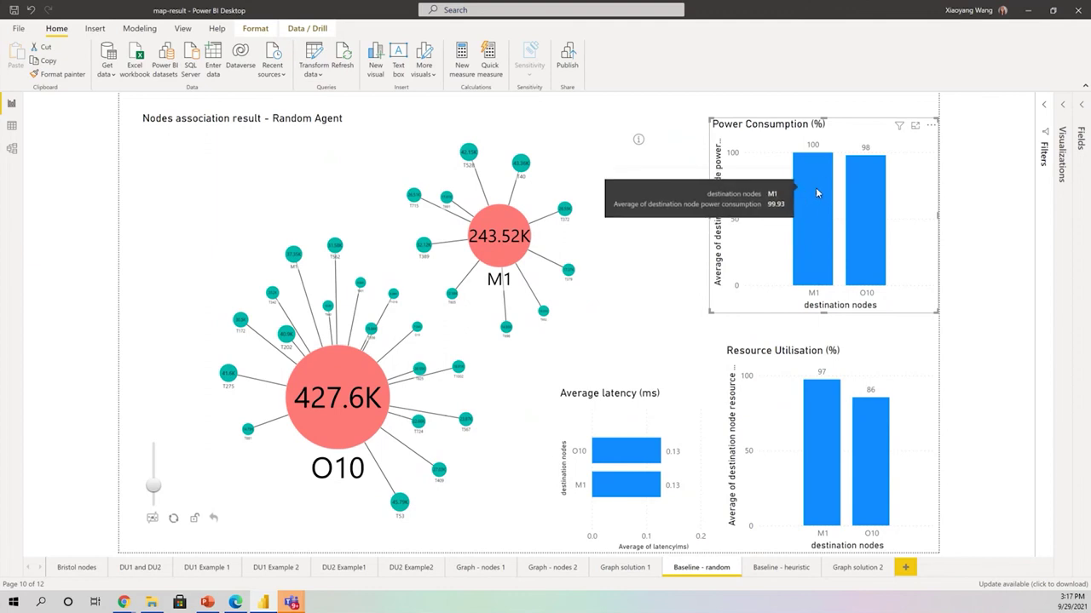
mouse_move(868, 180)
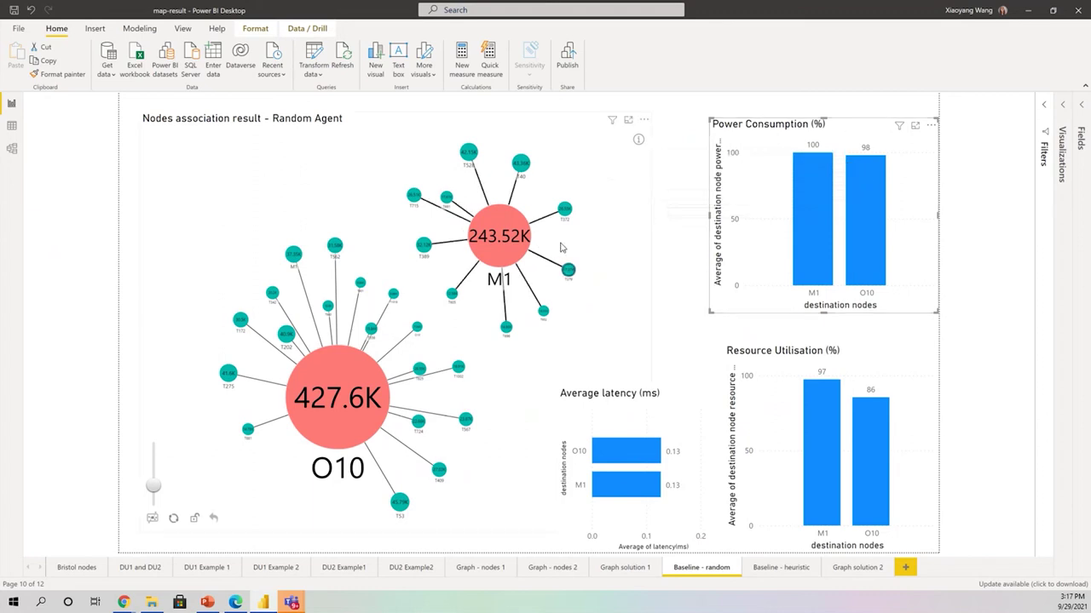
Compare Random Agent bars against Graph solution 1, then view Baseline - heuristic's Average latency chart
click(625, 567)
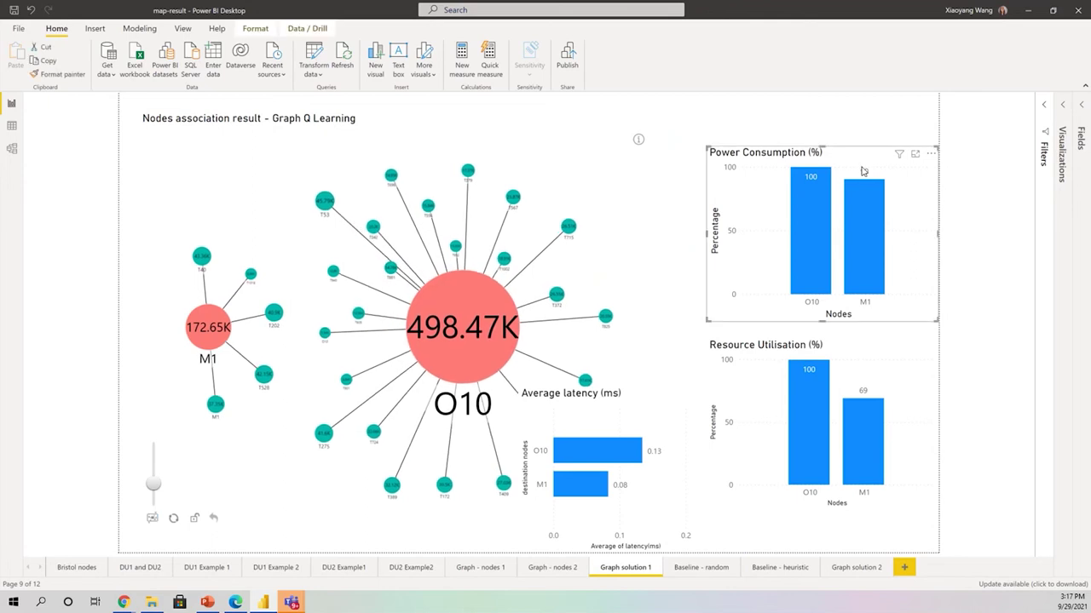
click(701, 568)
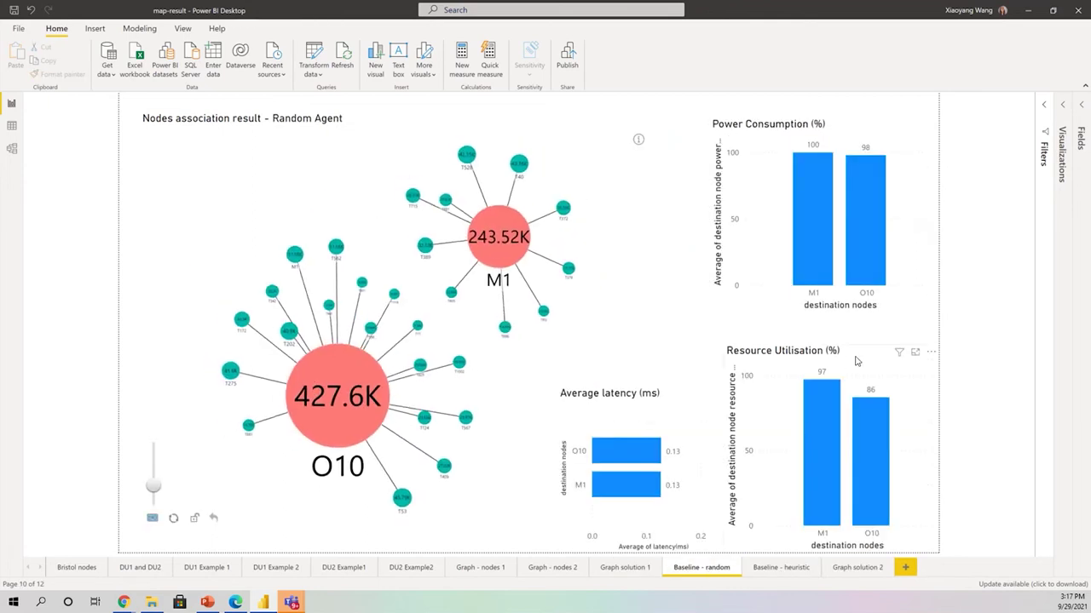
mouse_move(826, 437)
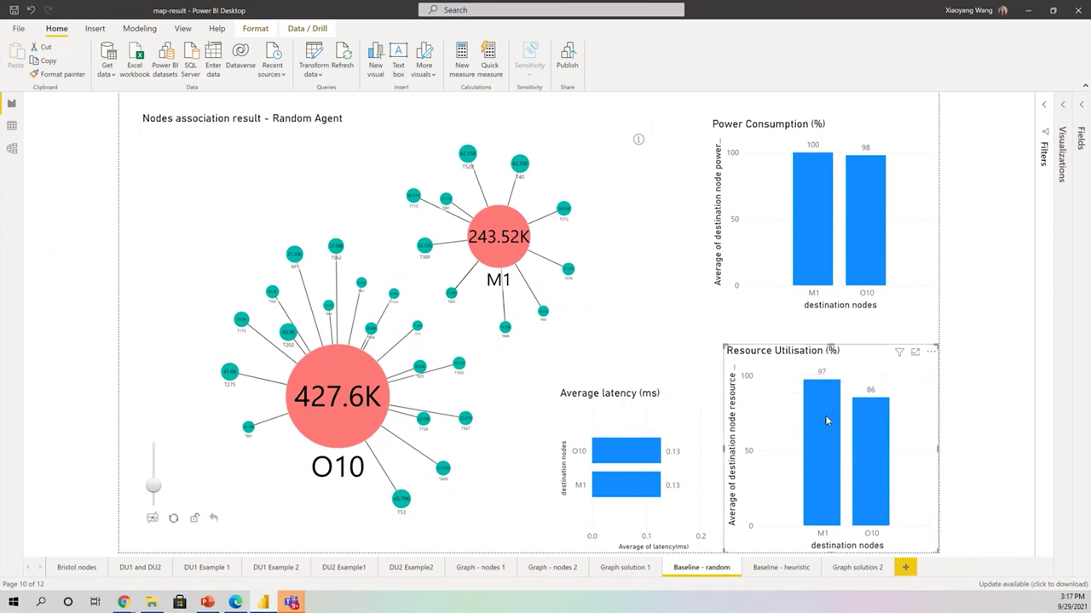
mouse_move(869, 416)
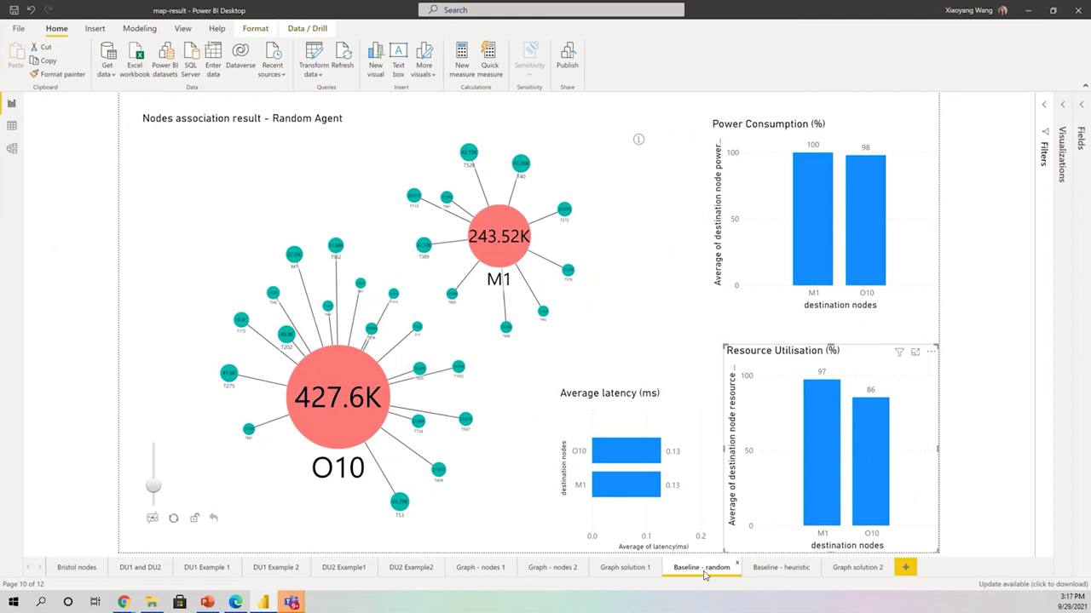
click(769, 567)
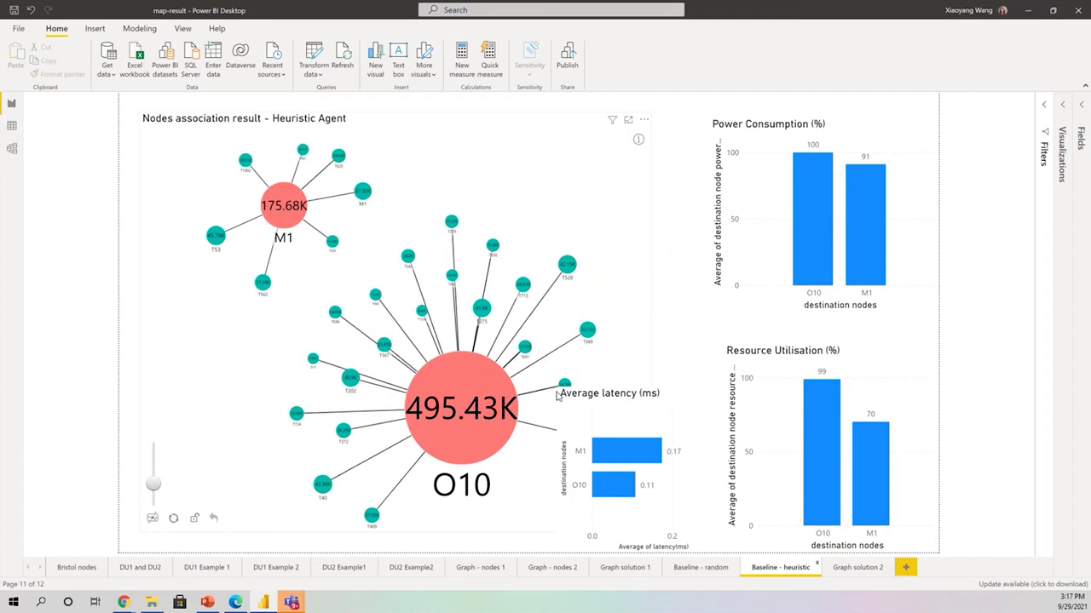
click(649, 412)
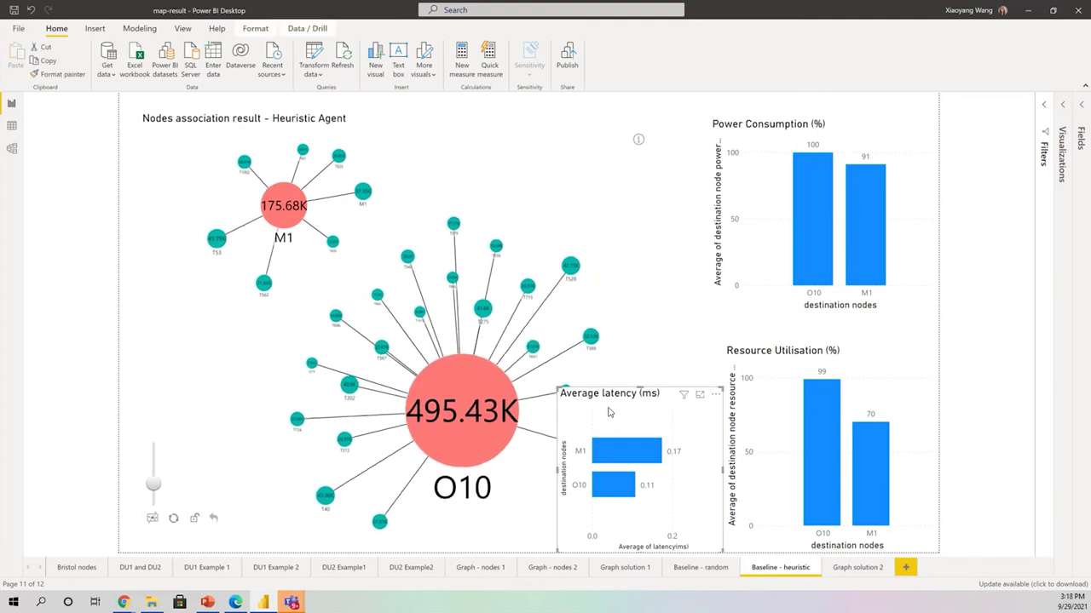